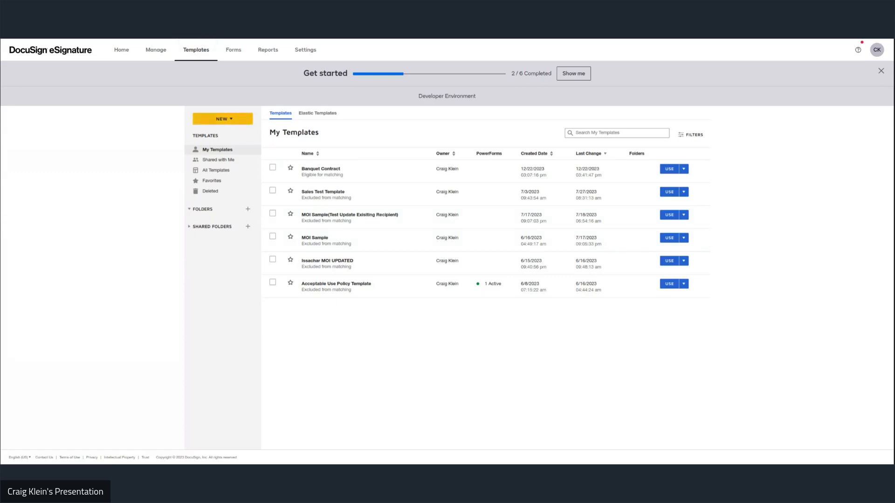
Create a new template named "Example Template" with the description "some text"
{"action": "left_click", "coordinate": [220, 119]}
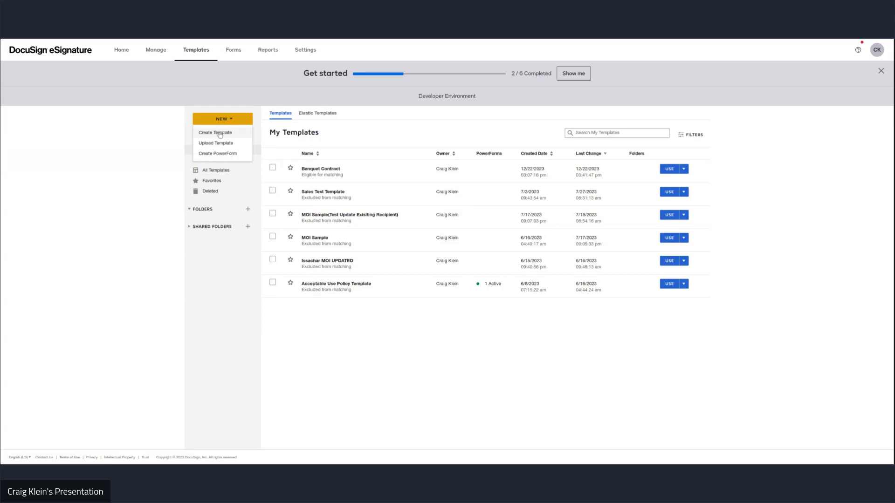
{"action": "left_click", "coordinate": [221, 135]}
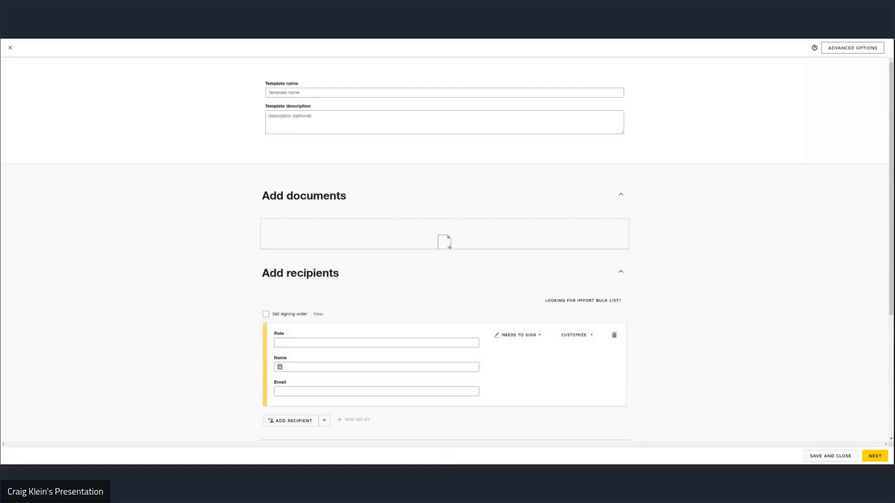
{"action": "left_click", "coordinate": [299, 93]}
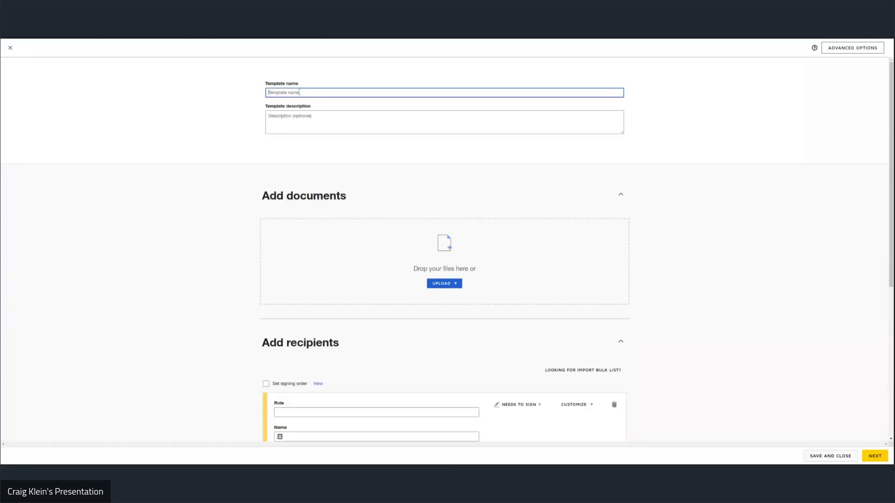
{"action": "type", "text": "Example Template"}
{"action": "key", "text": "Tab"}
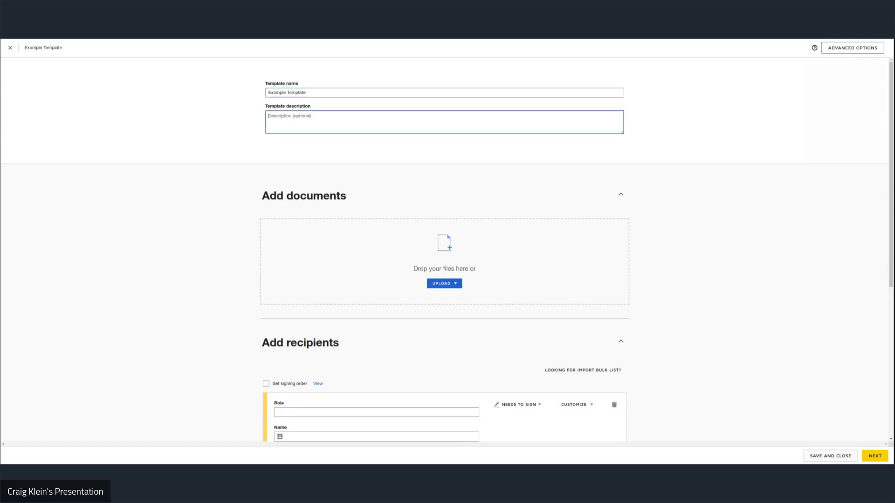
{"action": "type", "text": "some text"}
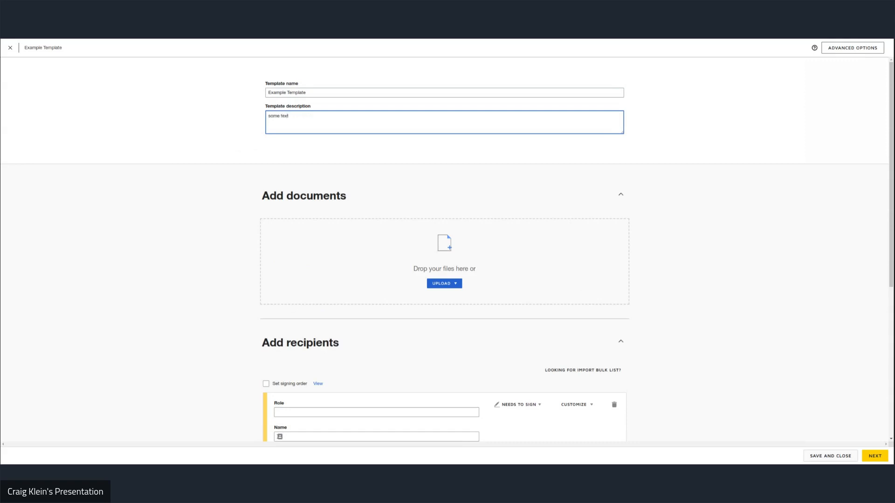
Upload the Champps Master Banquet Contract document and set the recipient's role to Customer
{"action": "left_click", "coordinate": [444, 284]}
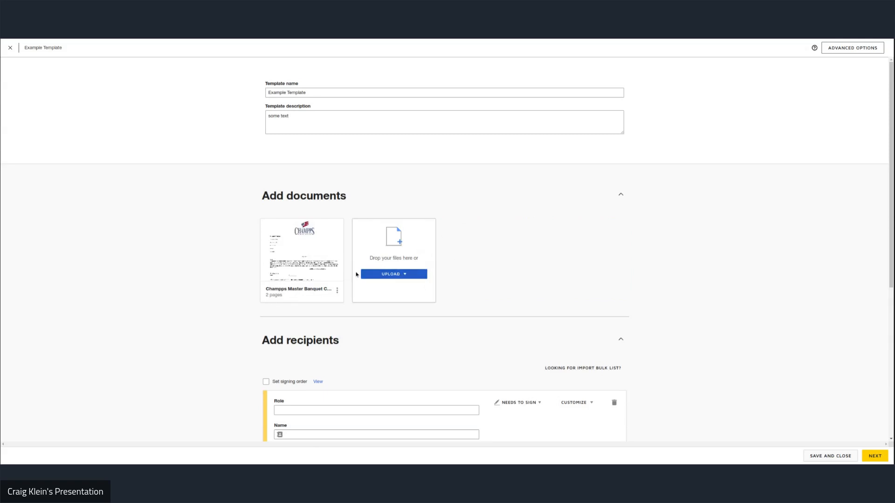
{"action": "mouse_move", "coordinate": [296, 276]}
{"action": "scroll", "coordinate": [500, 258], "scroll_direction": "down", "scroll_amount": 3}
{"action": "left_click", "coordinate": [355, 283]}
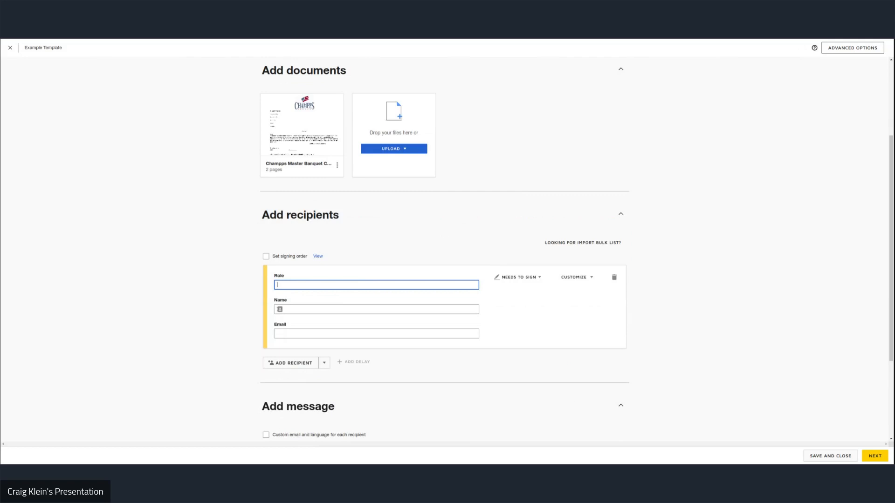
{"action": "type", "text": "Customer"}
Shorten the email subject to "Complete with DocuSign: Champps Master Banquet Contract", removing the copy number and file extension
{"action": "scroll", "coordinate": [569, 316], "scroll_direction": "down", "scroll_amount": 3}
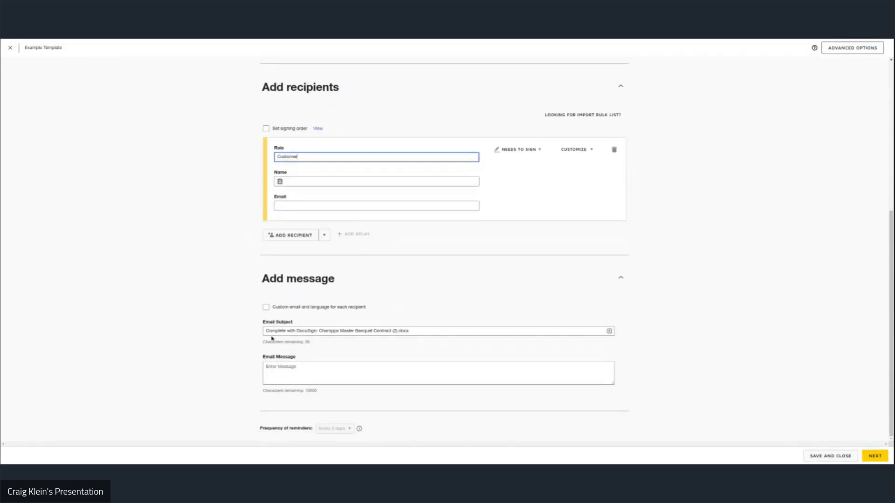
{"action": "left_click", "coordinate": [433, 333]}
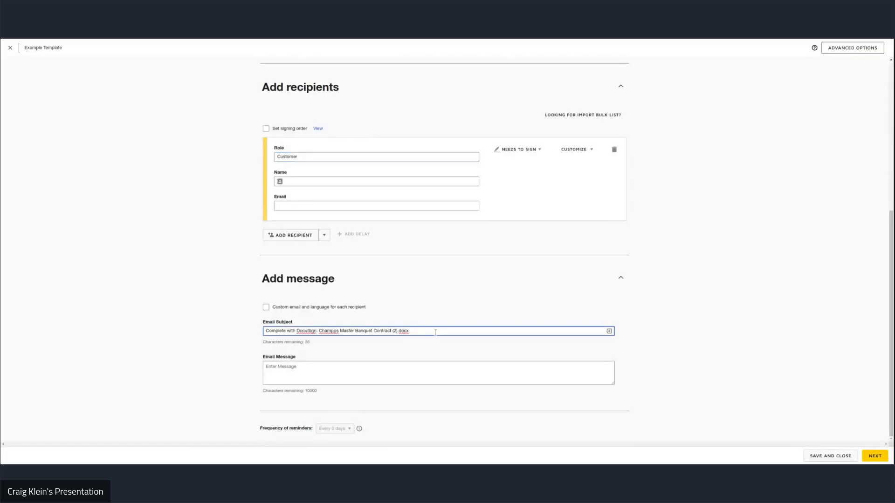
{"action": "key", "text": "BackSpace"}
{"action": "key", "text": "BackSpace"}
{"action": "key", "text": "BackSpace"}
{"action": "key", "text": "BackSpace"}
{"action": "key", "text": "BackSpace"}
{"action": "key", "text": "BackSpace"}
{"action": "key", "text": "BackSpace"}
{"action": "key", "text": "BackSpace"}
Enter "Special text in the docusign email" as the email message and continue to the document's field placement
{"action": "left_click", "coordinate": [290, 370]}
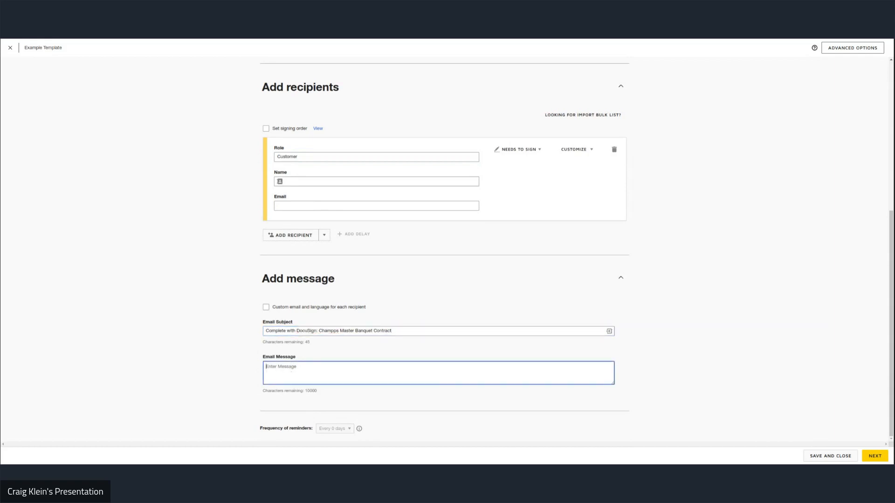
{"action": "type", "text": "Special text in the docusign email"}
{"action": "left_click", "coordinate": [865, 455]}
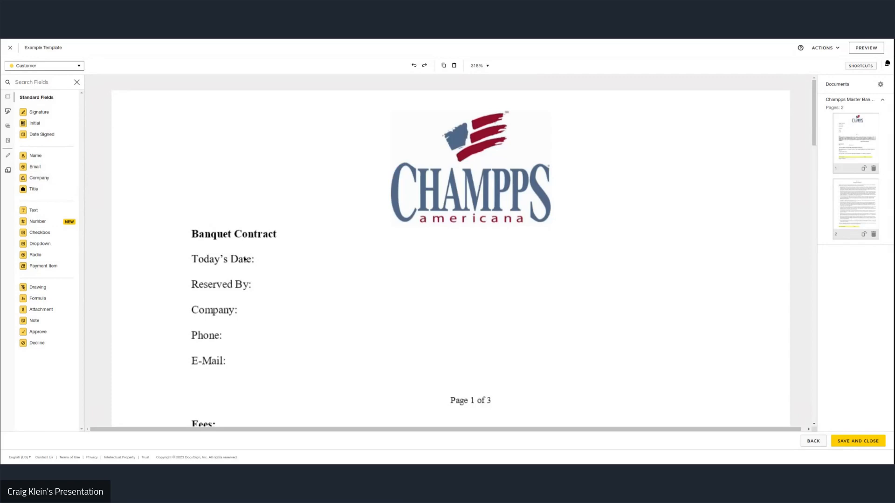
Place a Date Signed field beside Today's Date and a text field with the data label Contact beside Reserved By
{"action": "left_click_drag", "start_coordinate": [59, 137], "coordinate": [263, 252]}
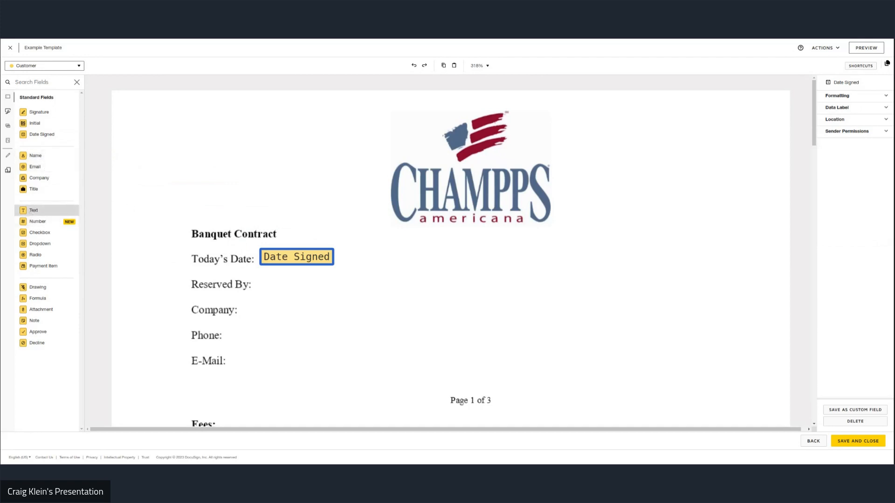
{"action": "left_click_drag", "start_coordinate": [32, 213], "coordinate": [261, 273]}
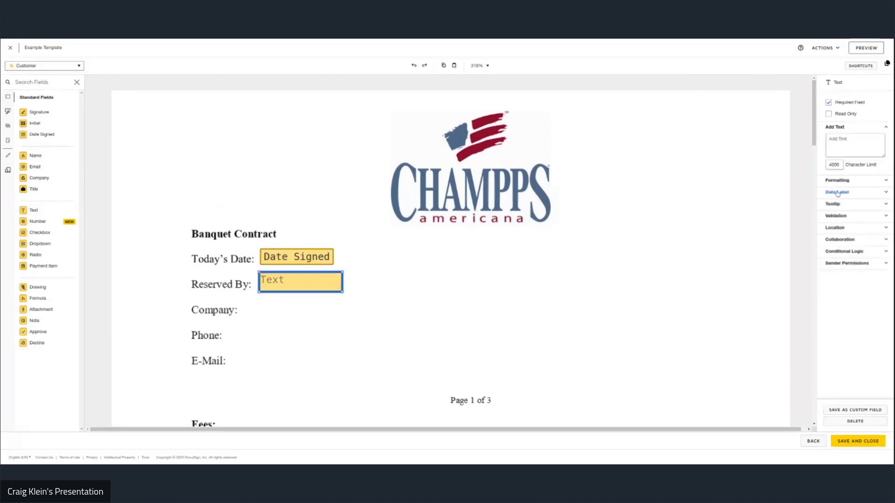
{"action": "left_click", "coordinate": [838, 192]}
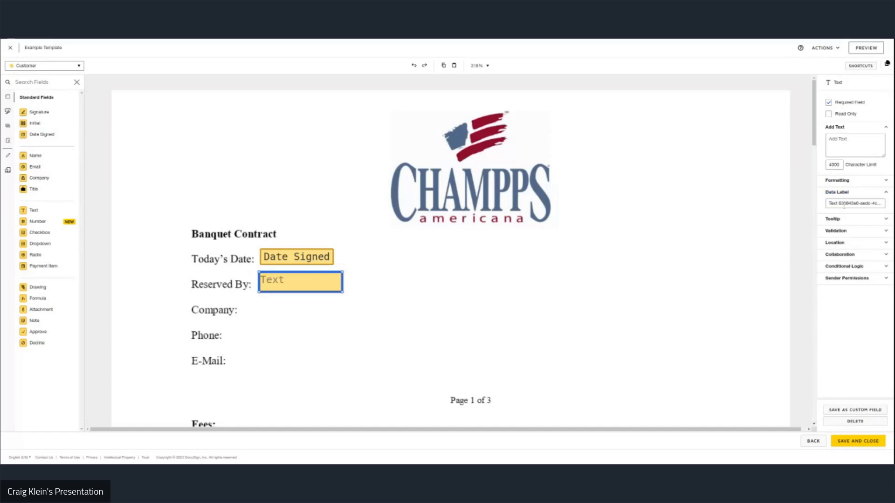
{"action": "left_click", "coordinate": [844, 206]}
{"action": "triple_click", "coordinate": [845, 206]}
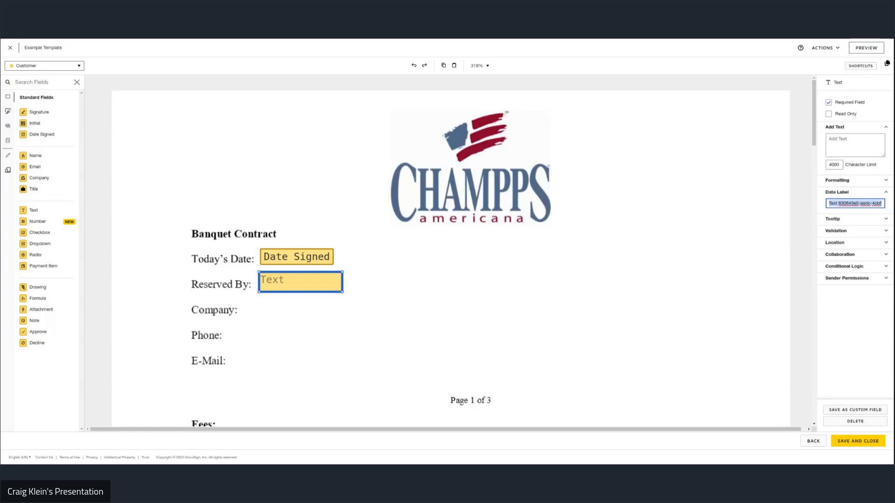
{"action": "key", "text": "BackSpace"}
{"action": "type", "text": "Contact"}
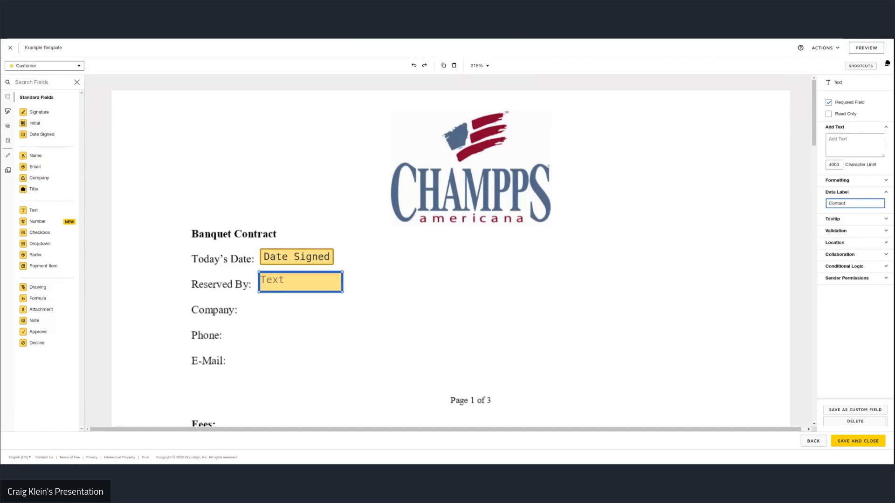
{"action": "key", "text": "Tab"}
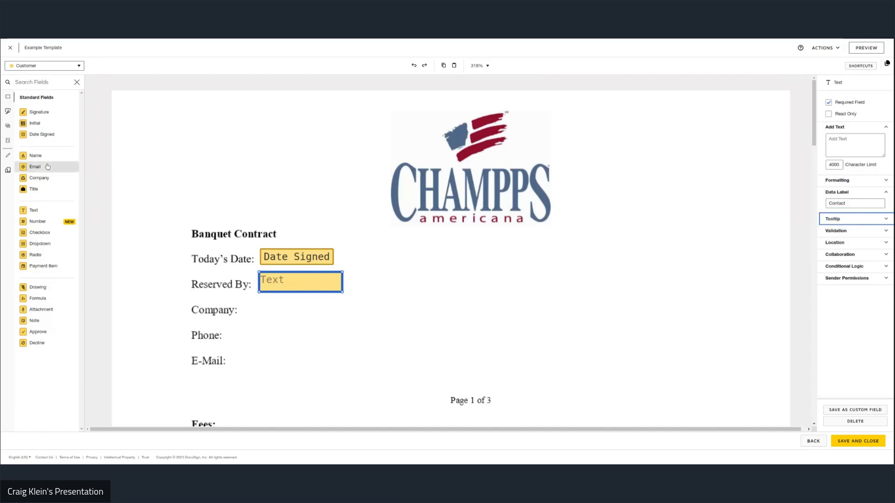
Place a text field beside Company and set its data label to Company
{"action": "left_click_drag", "start_coordinate": [33, 210], "coordinate": [259, 301]}
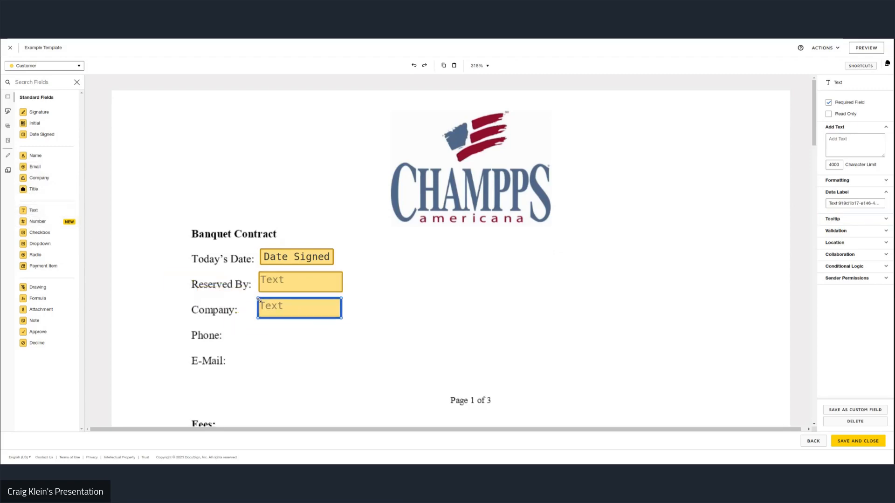
{"action": "left_click", "coordinate": [850, 203]}
{"action": "type", "text": "C"}
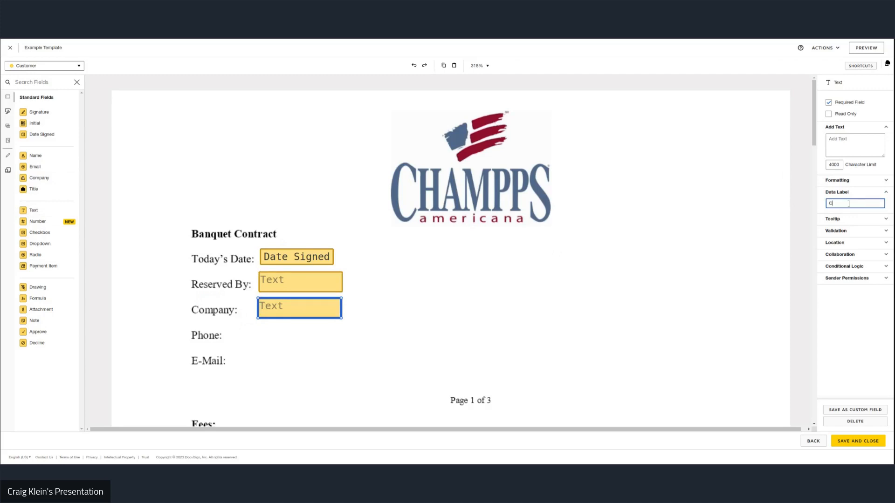
{"action": "type", "text": "ompany"}
{"action": "key", "text": "Tab"}
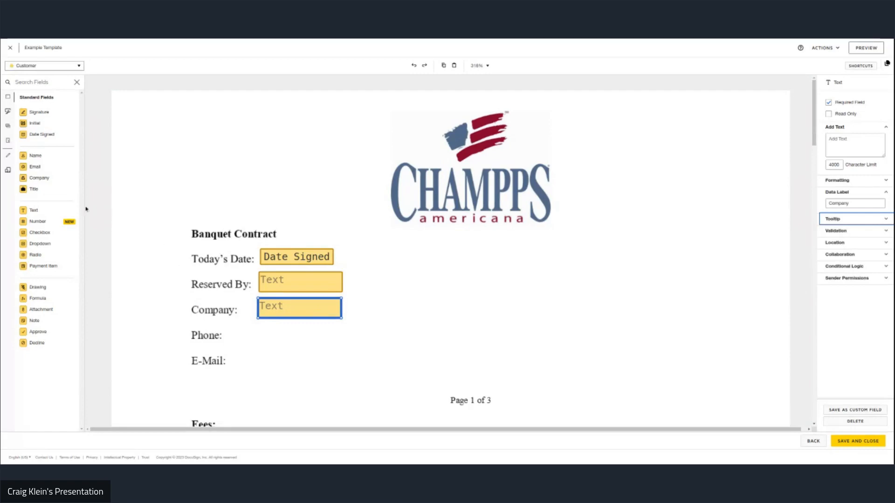
Add a text field beside Phone with the data label Phone
{"action": "left_click_drag", "start_coordinate": [34, 211], "coordinate": [258, 325]}
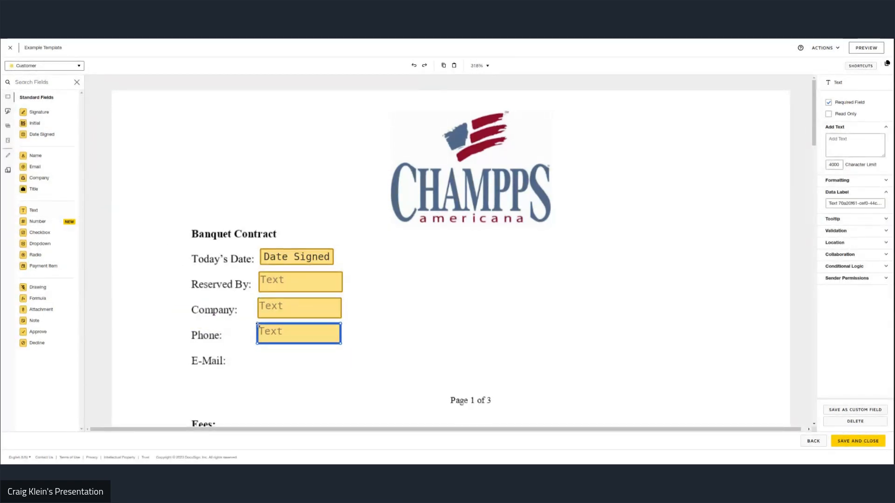
{"action": "left_click", "coordinate": [855, 218]}
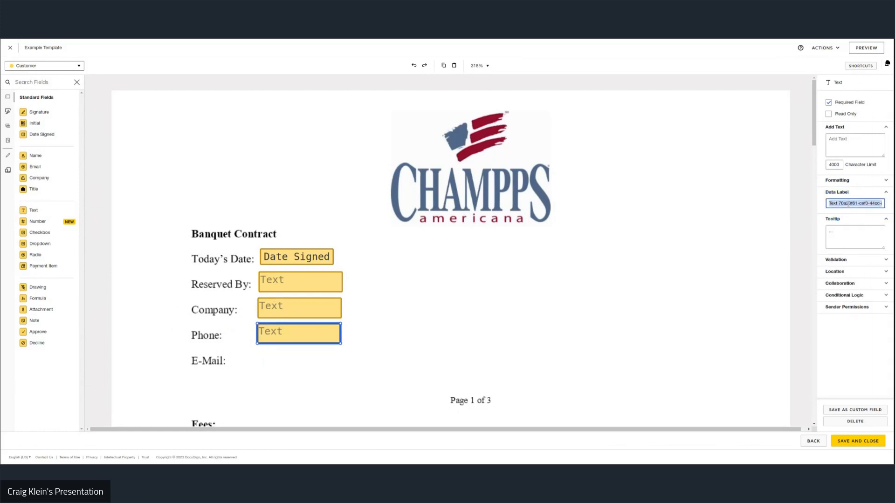
{"action": "type", "text": "Phone"}
{"action": "key", "text": "Tab"}
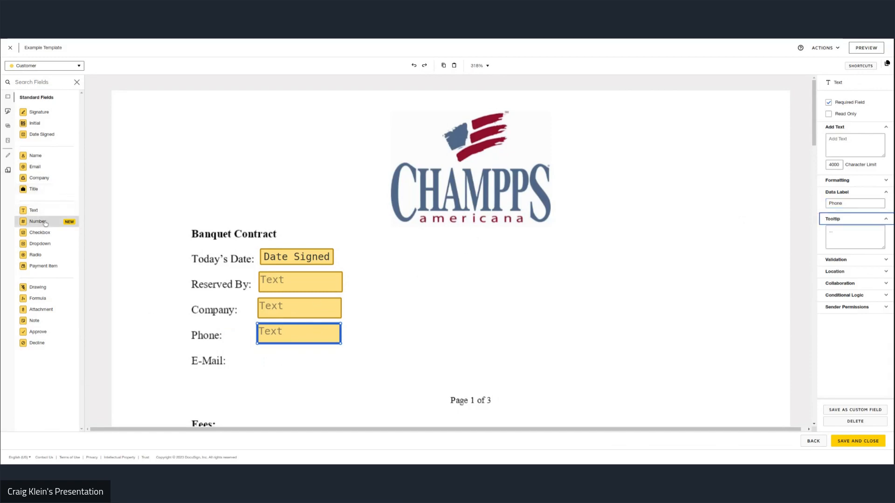
Add a text field beside E-Mail with the data label Email Address
{"action": "left_click_drag", "start_coordinate": [35, 211], "coordinate": [258, 351]}
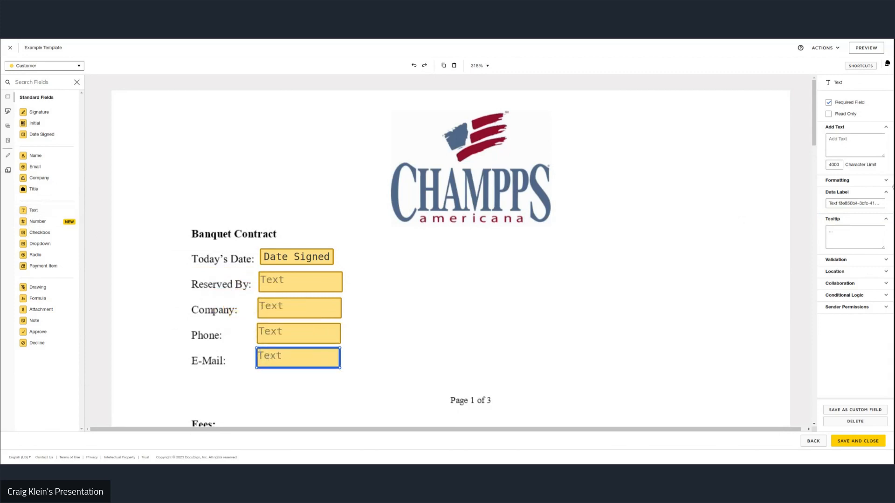
{"action": "triple_click", "coordinate": [857, 205]}
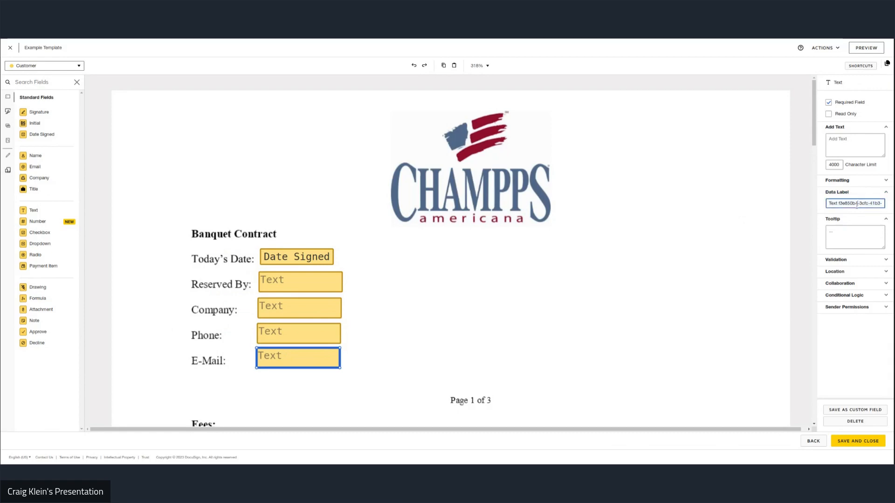
{"action": "left_click", "coordinate": [857, 206]}
{"action": "triple_click", "coordinate": [853, 204]}
{"action": "type", "text": "Email Address"}
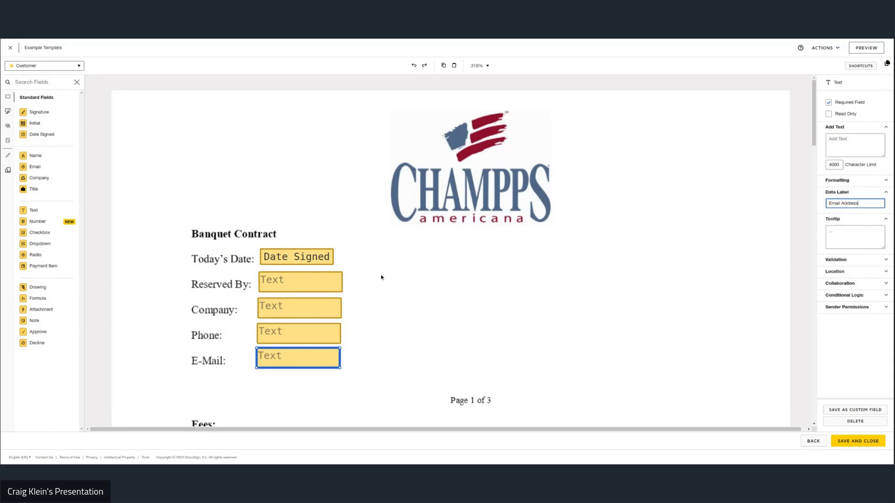
Place a text field on the Total estimated Due line and set its data label to sales.Amount
{"action": "scroll", "coordinate": [381, 278], "scroll_direction": "down", "scroll_amount": 3}
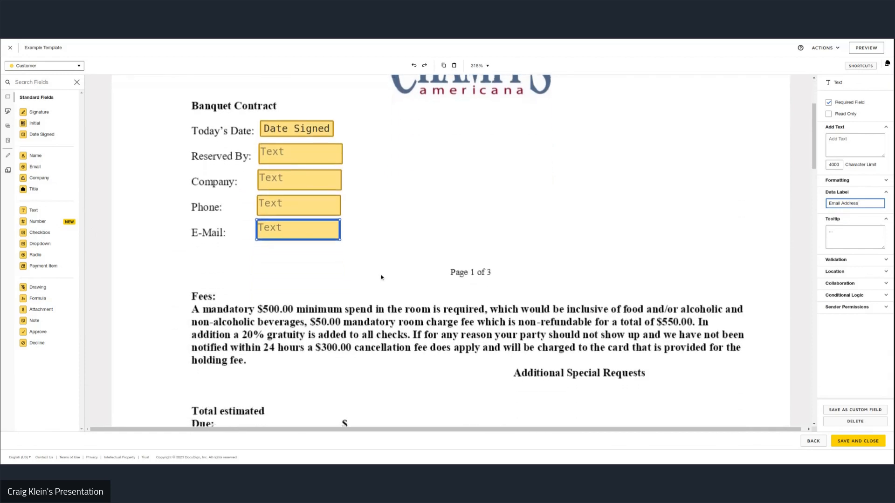
{"action": "scroll", "coordinate": [381, 277], "scroll_direction": "down", "scroll_amount": 4}
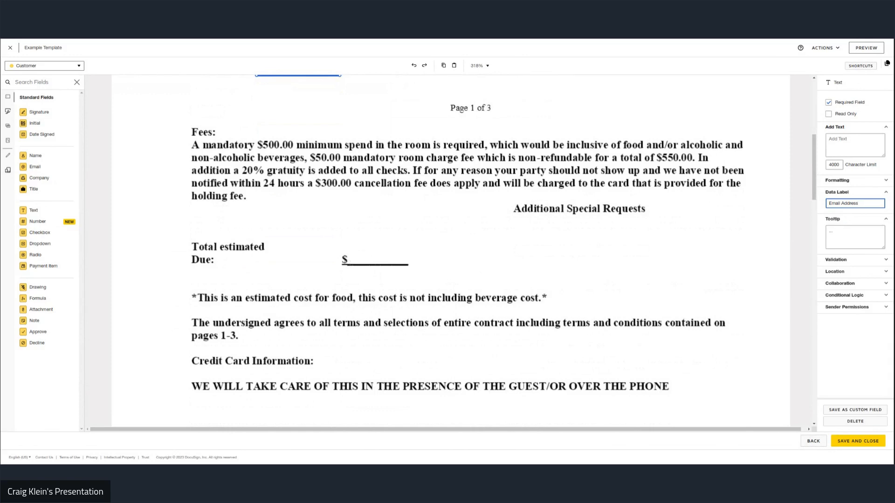
{"action": "left_click_drag", "start_coordinate": [37, 216], "coordinate": [351, 243]}
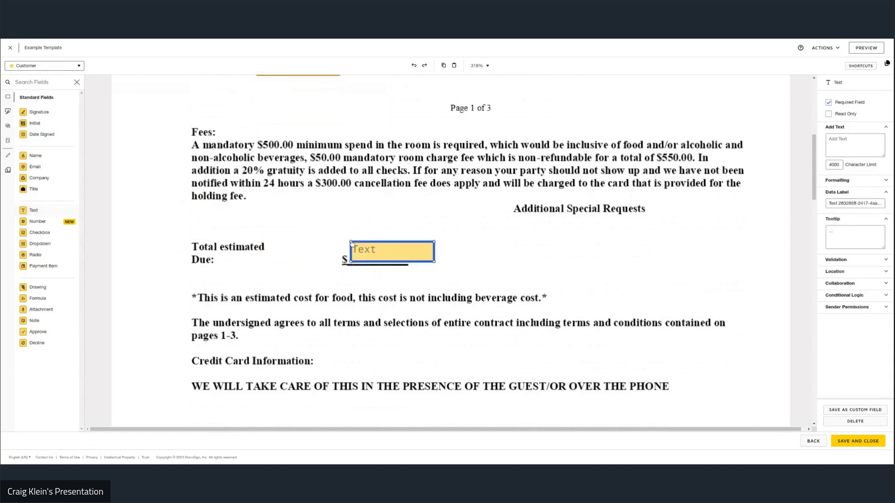
{"action": "triple_click", "coordinate": [848, 203]}
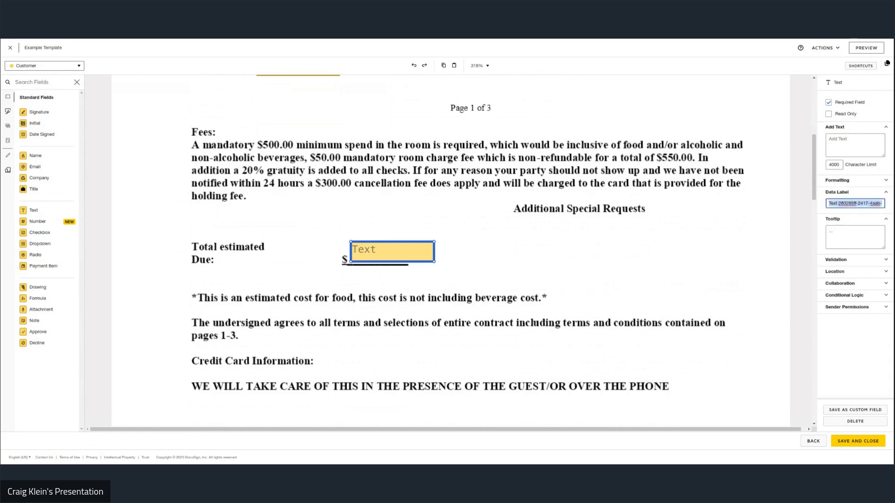
{"action": "type", "text": "sales.Amour"}
Place a Signature field on the Client's Signature line and a Date Signed field on the Date line beside it
{"action": "scroll", "coordinate": [382, 272], "scroll_direction": "down", "scroll_amount": 3}
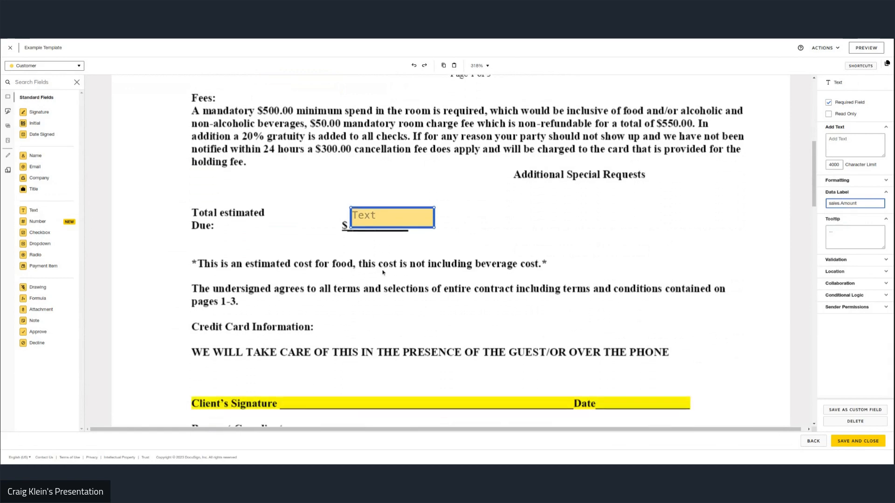
{"action": "scroll", "coordinate": [383, 272], "scroll_direction": "down", "scroll_amount": 3}
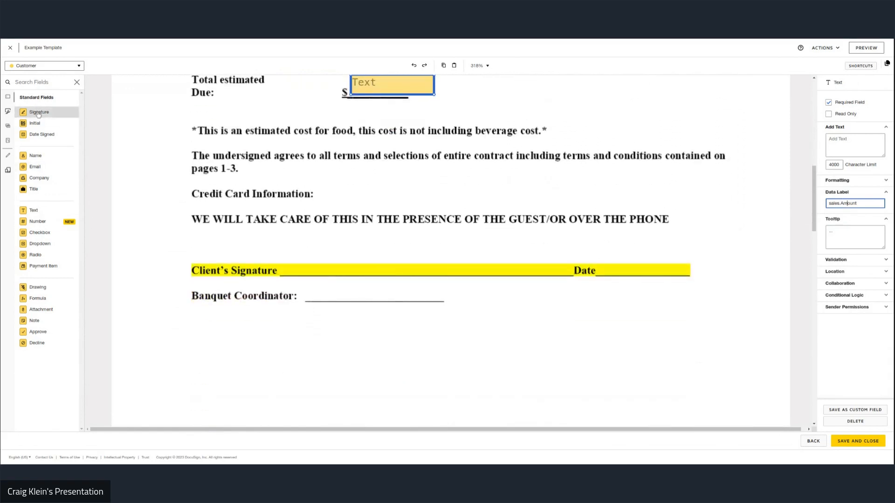
{"action": "mouse_move", "coordinate": [39, 114]}
{"action": "left_mouse_down"}
{"action": "mouse_move", "coordinate": [146, 152]}
{"action": "mouse_move", "coordinate": [297, 227]}
{"action": "mouse_move", "coordinate": [306, 246]}
{"action": "mouse_move", "coordinate": [292, 236]}
{"action": "left_mouse_up"}
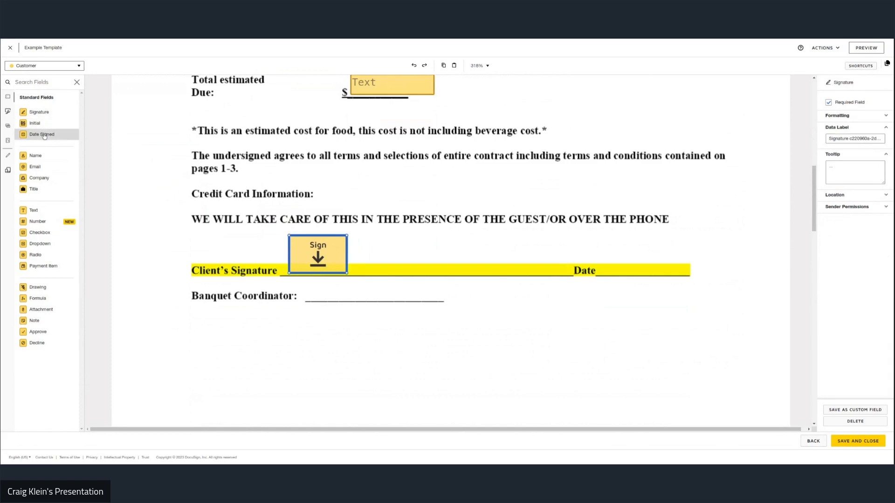
{"action": "left_click_drag", "start_coordinate": [45, 135], "coordinate": [602, 261]}
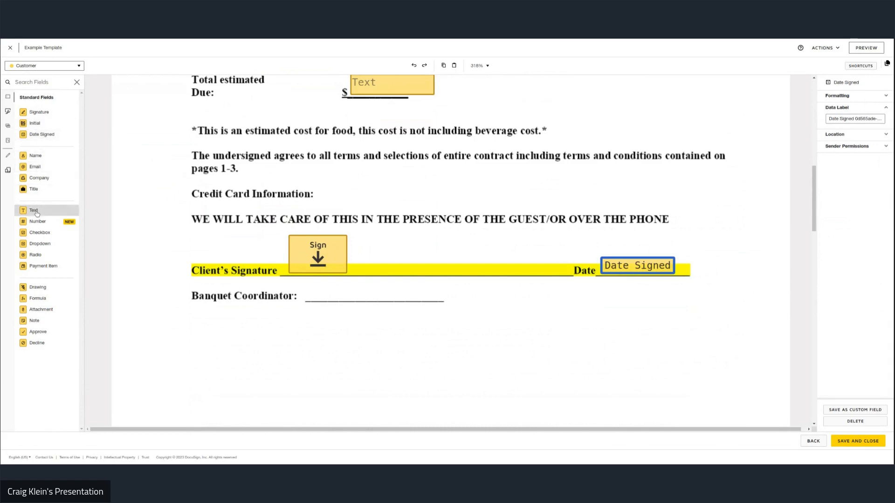
Add a text field on the Banquet Coordinator line with the data label Coordinator, and save and close the template
{"action": "left_click_drag", "start_coordinate": [37, 214], "coordinate": [310, 282]}
{"action": "left_click", "coordinate": [855, 203]}
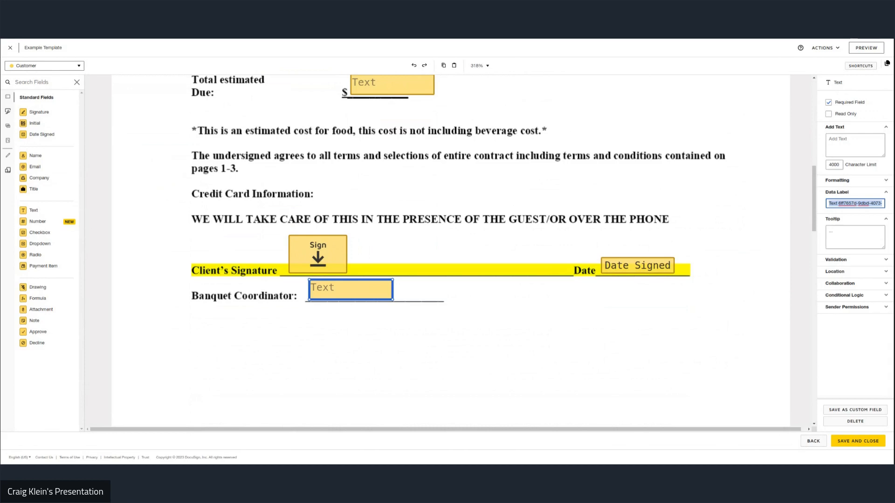
{"action": "type", "text": "Coordinator"}
{"action": "key", "text": "Tab"}
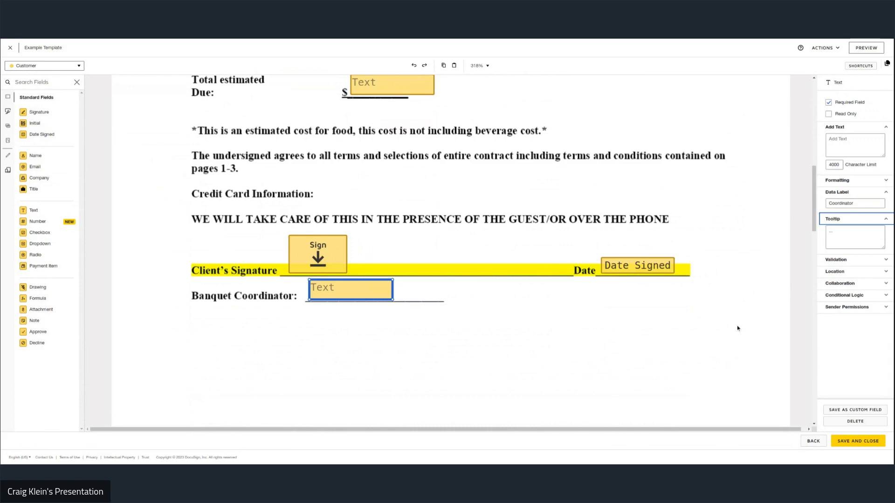
{"action": "left_click", "coordinate": [859, 441]}
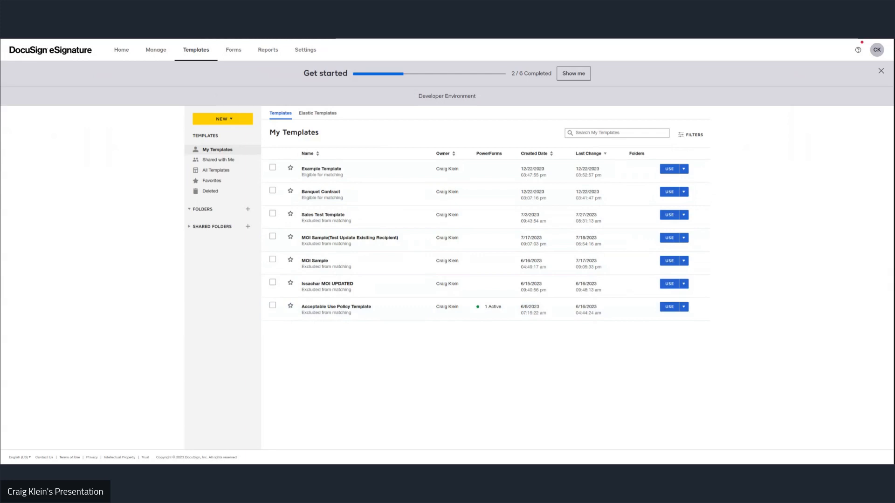
Switch to the SalesNexus sales opportunity and reload its DocuSign Templates layout
{"action": "key", "text": "ctrl+Tab"}
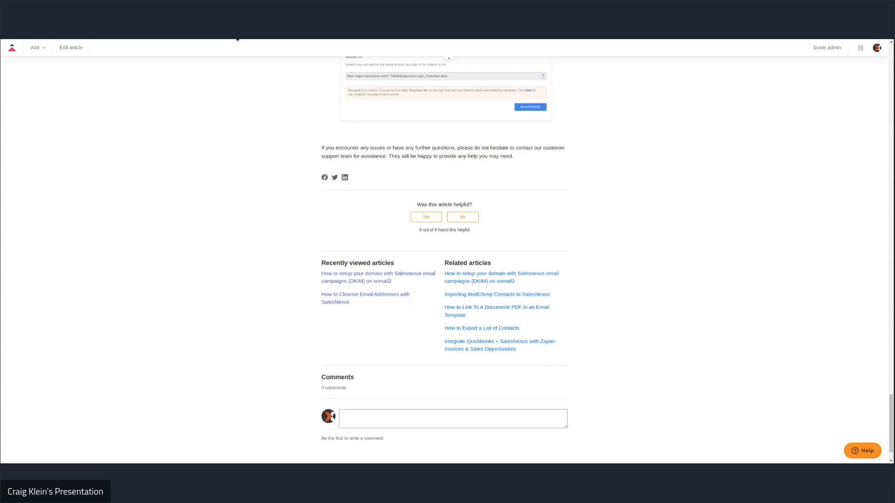
{"action": "key", "text": "ctrl+shift+Tab"}
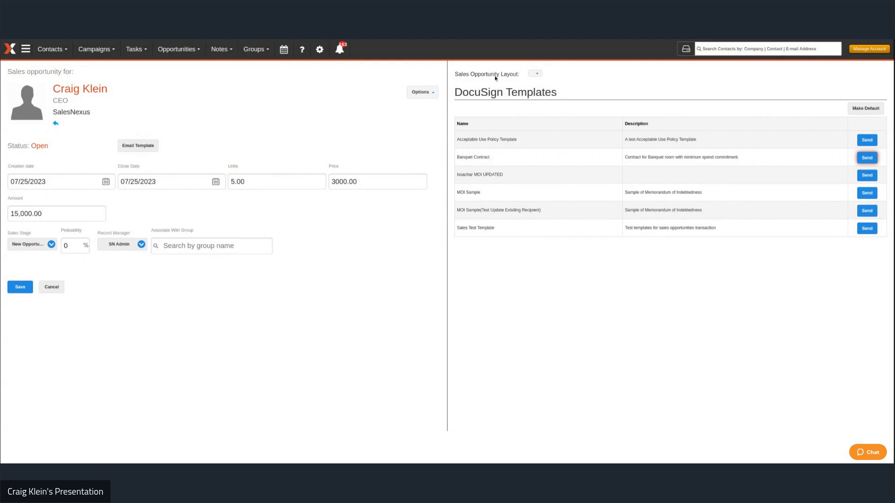
{"action": "left_click", "coordinate": [537, 74]}
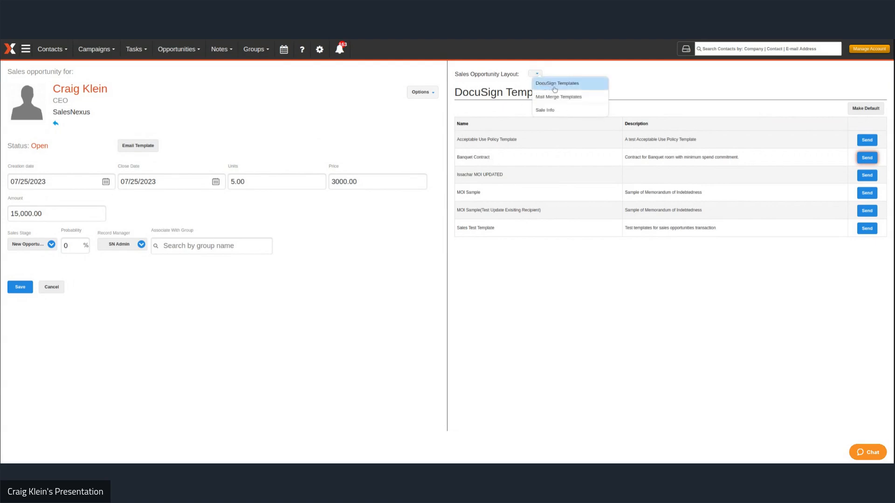
{"action": "left_click", "coordinate": [555, 87]}
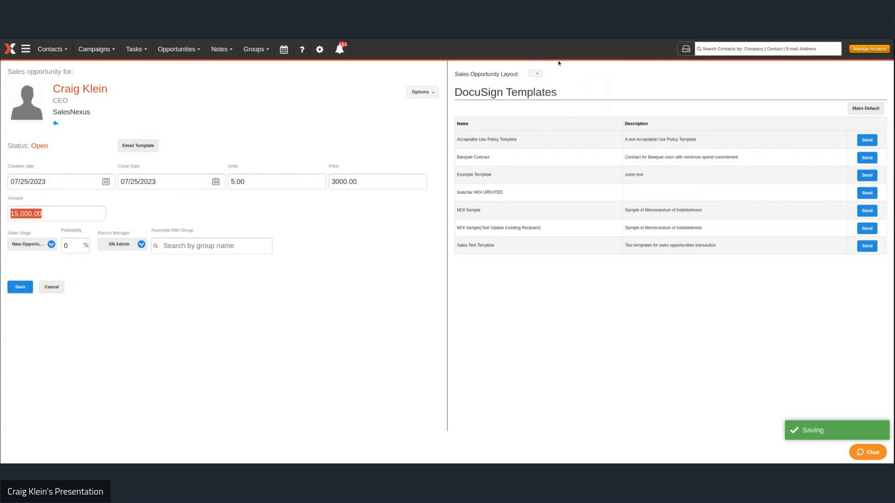
{"action": "left_click", "coordinate": [538, 73]}
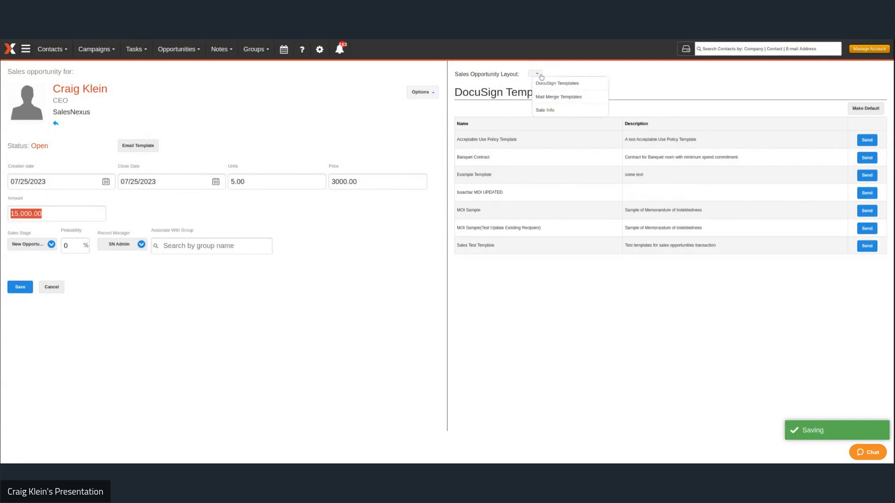
{"action": "left_click", "coordinate": [586, 99]}
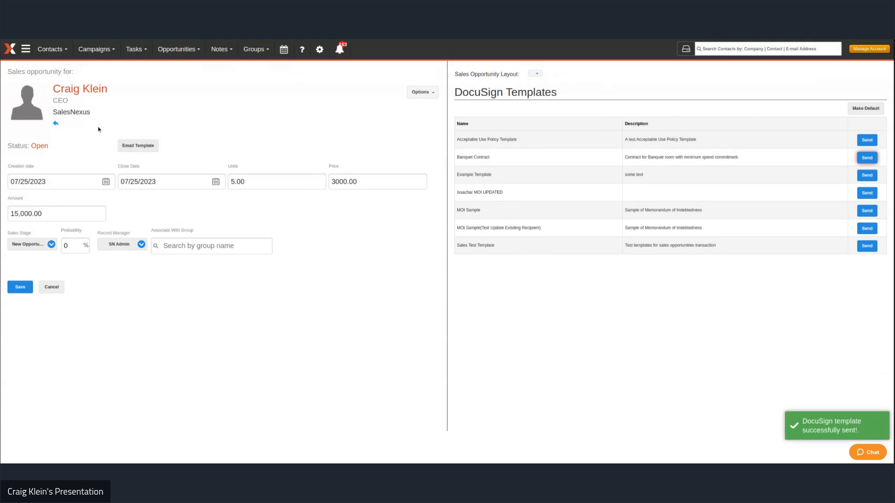
Return from the sales opportunity to the contact record and show the contact's DocuSign Templates
{"action": "left_click", "coordinate": [55, 124]}
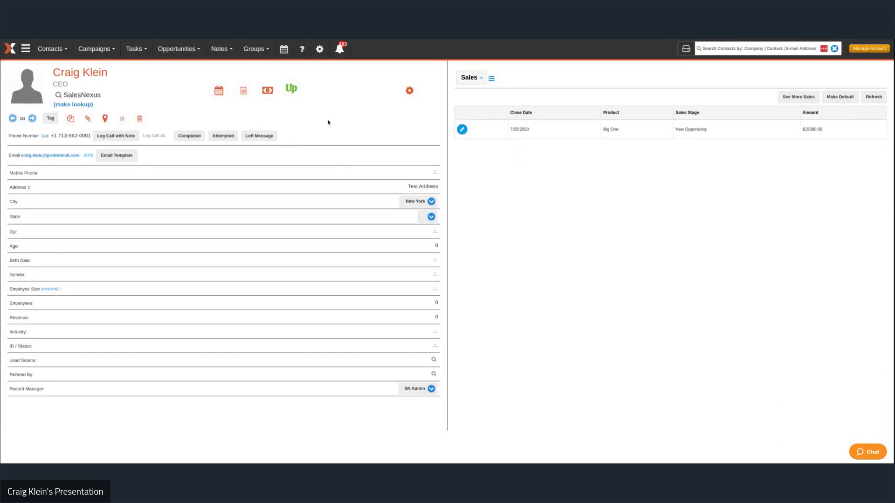
{"action": "left_click", "coordinate": [472, 78]}
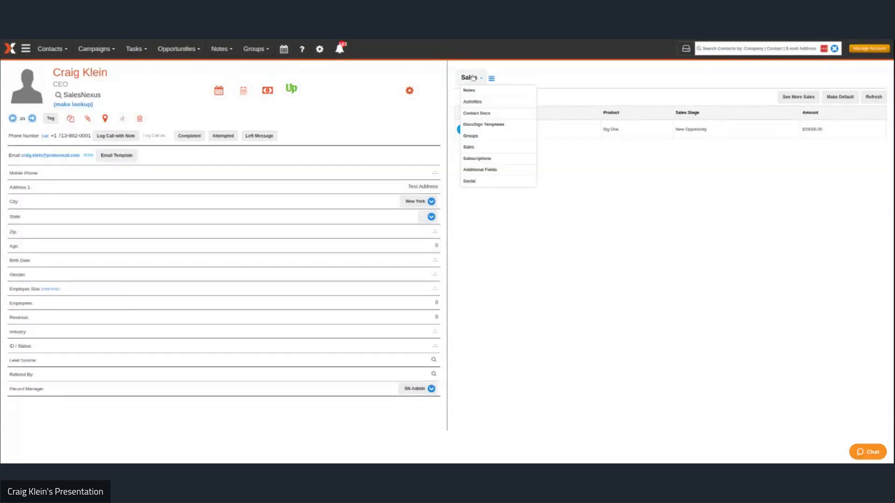
{"action": "left_click", "coordinate": [490, 125]}
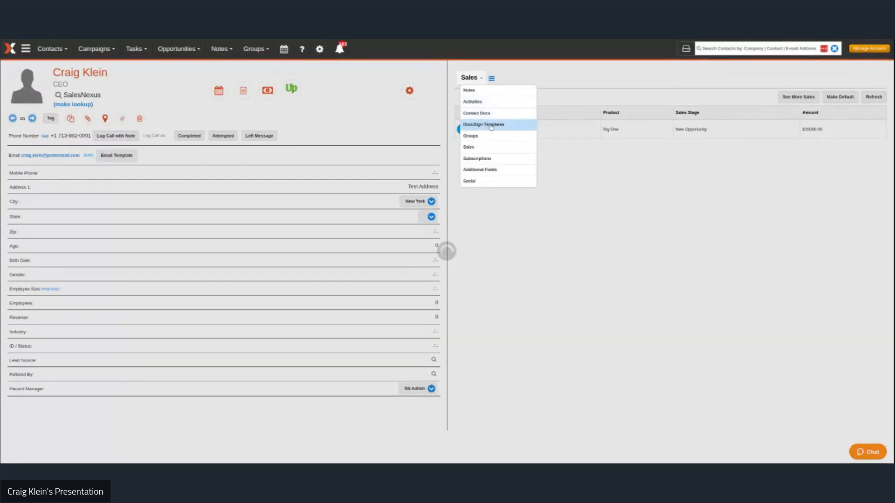